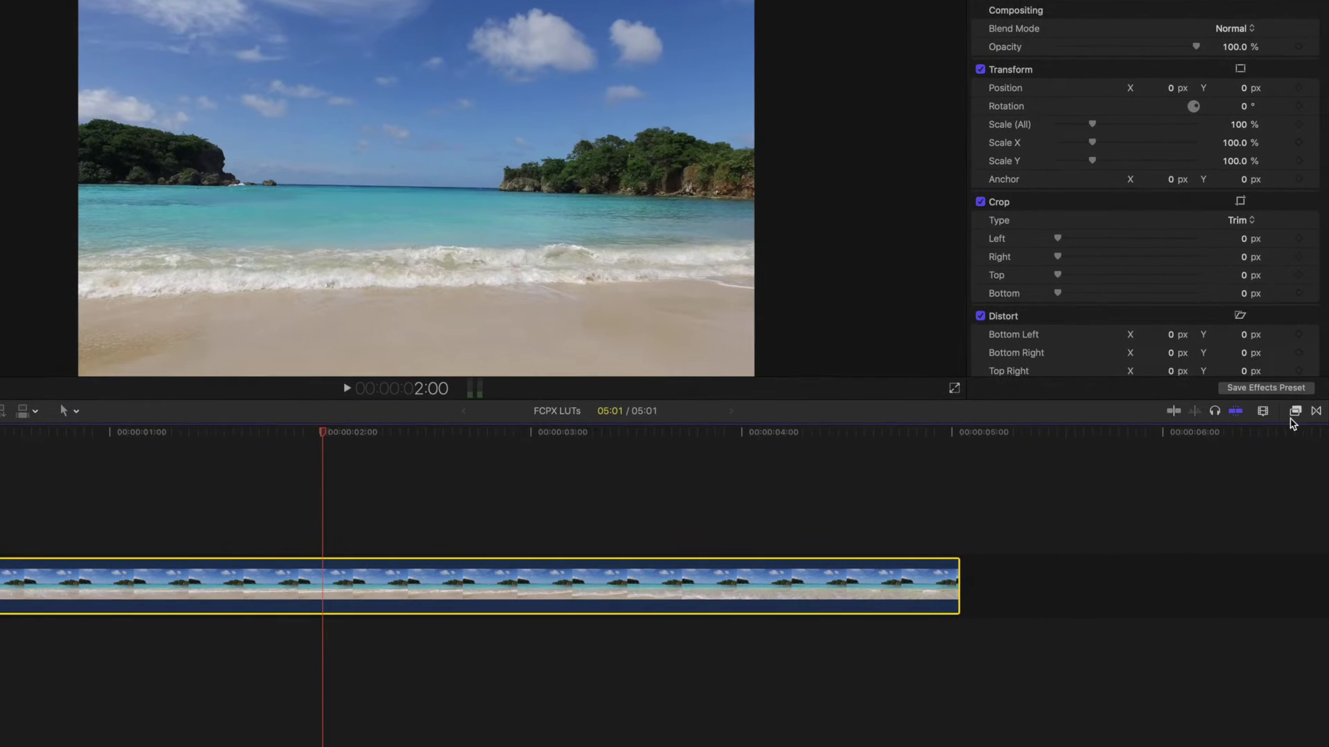
Filter the Effects browser with the search 'teal'
click(1295, 411)
click(1216, 735)
text(teal)
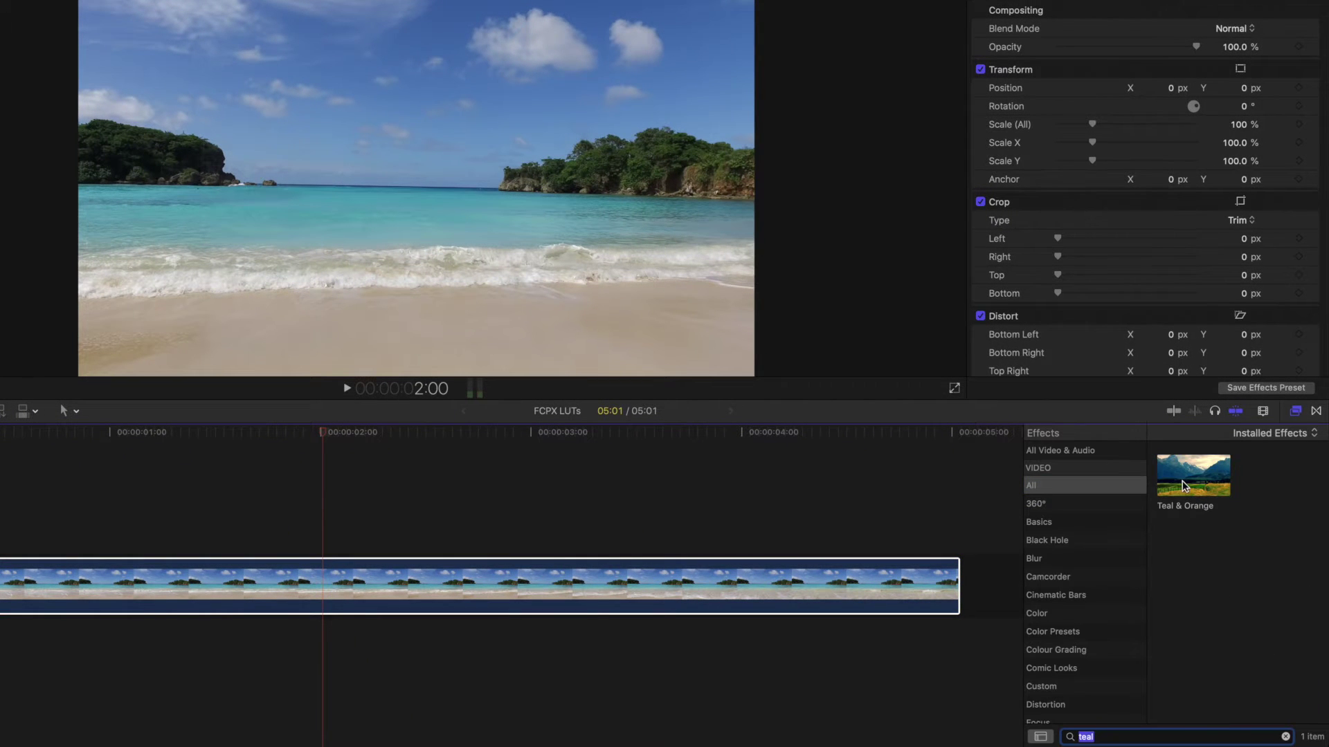
Try Teal & Orange on the beach clip twice, removing it each time, then select the clip
drag(1184, 485, 421, 579)
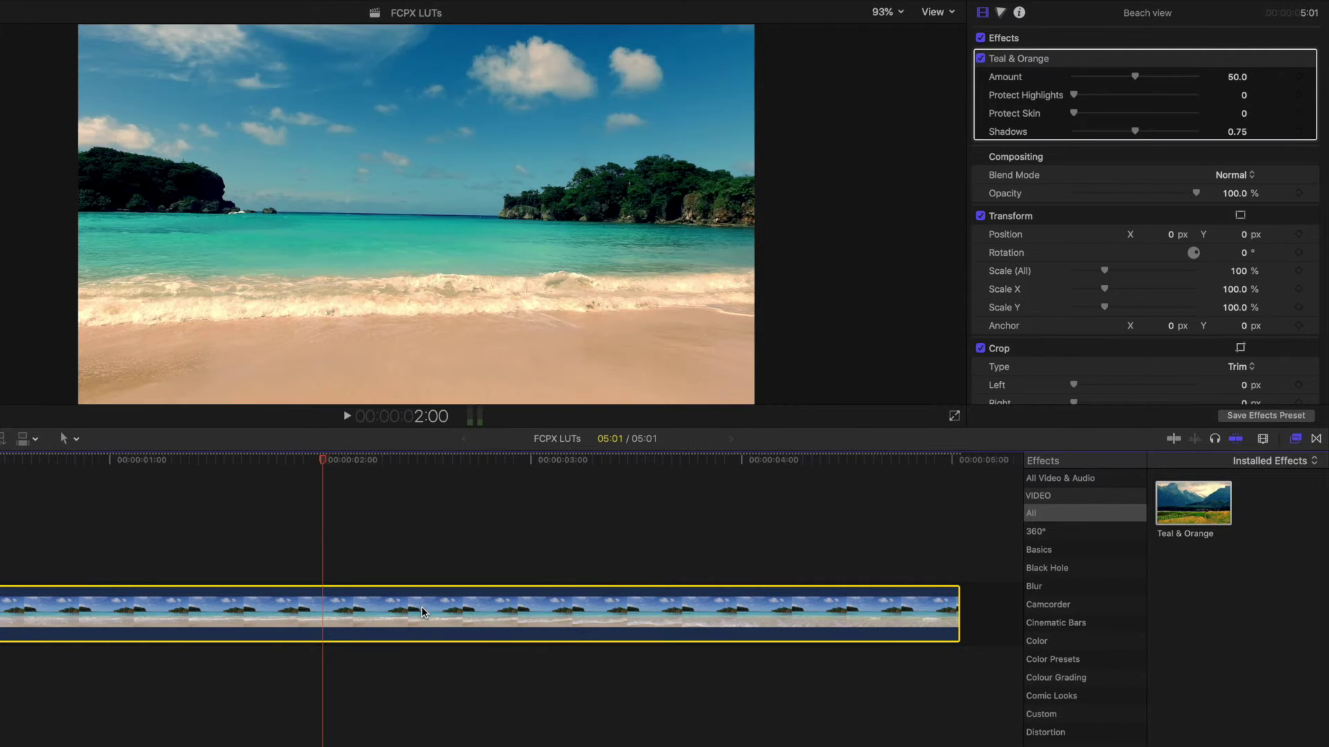
key(Delete)
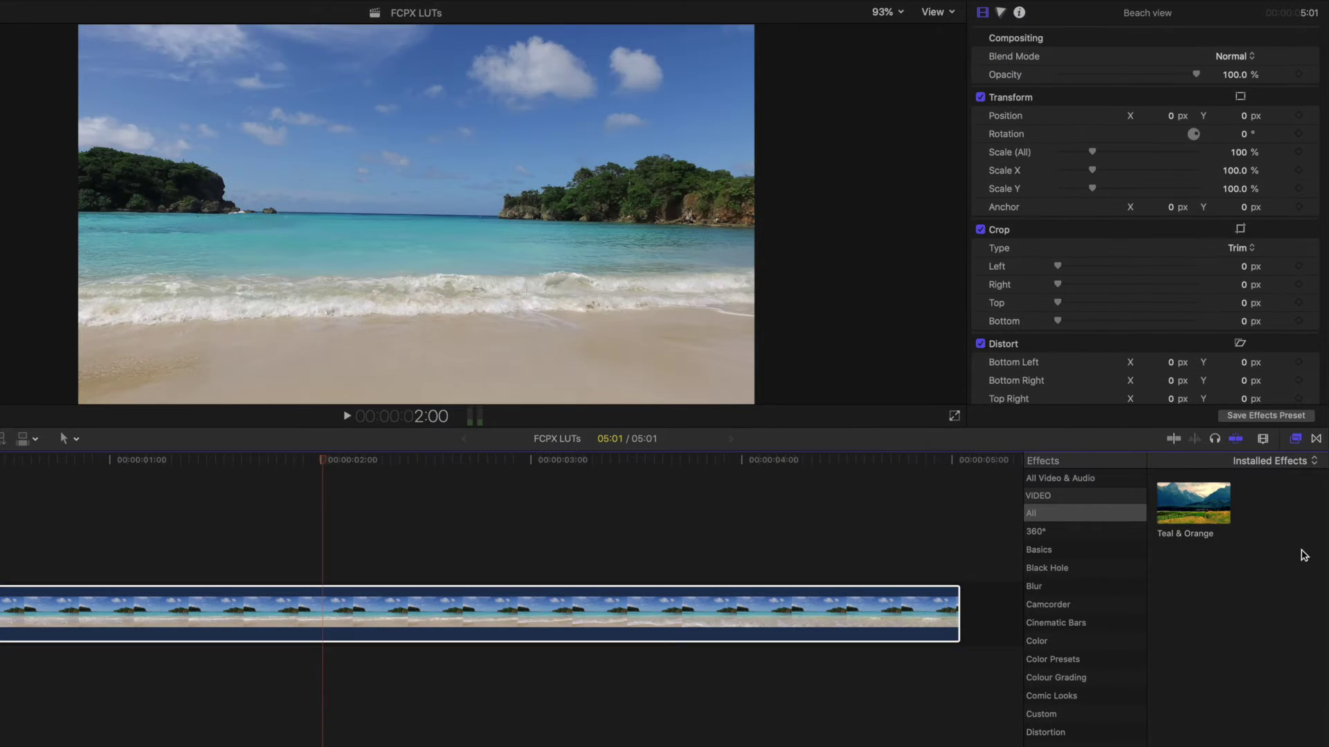
drag(1193, 503, 421, 612)
key(Delete)
click(314, 460)
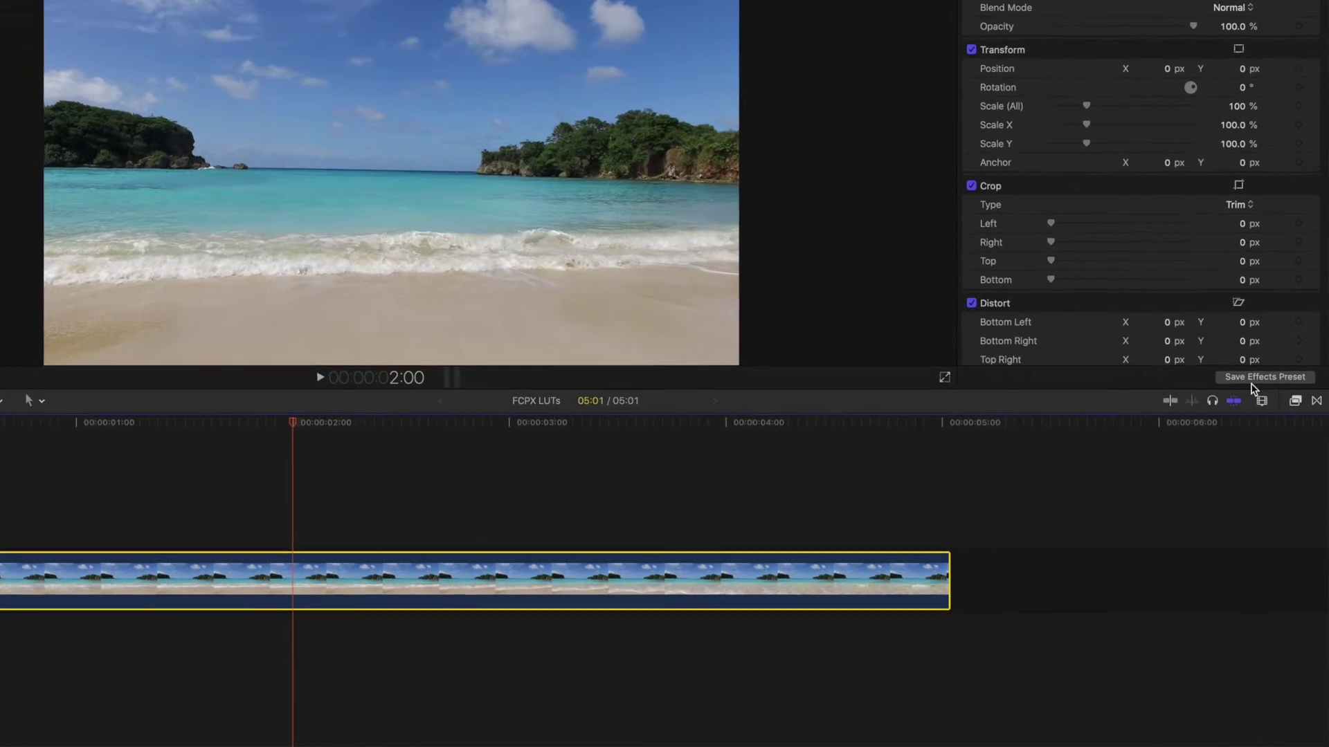
Search the effects for 'custom lut' within the Color category
click(1299, 444)
click(1294, 382)
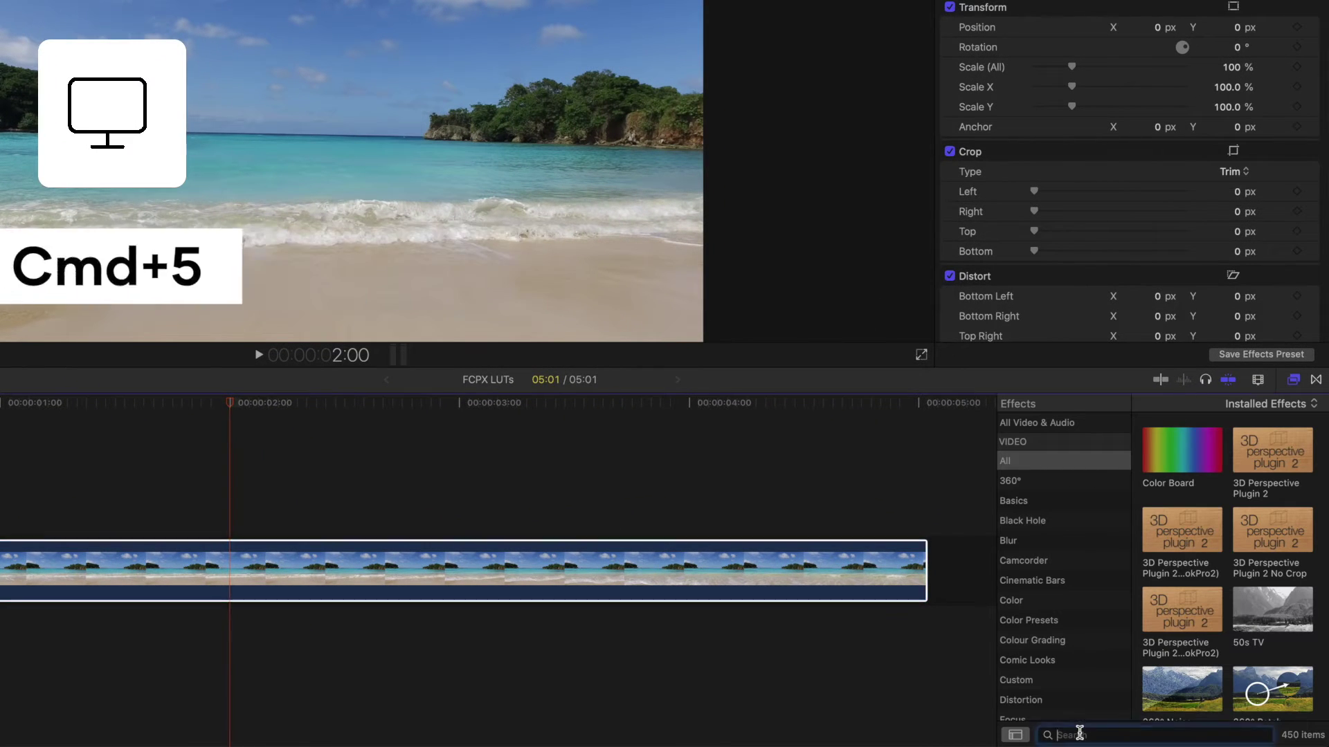
click(1079, 735)
text(custom lut)
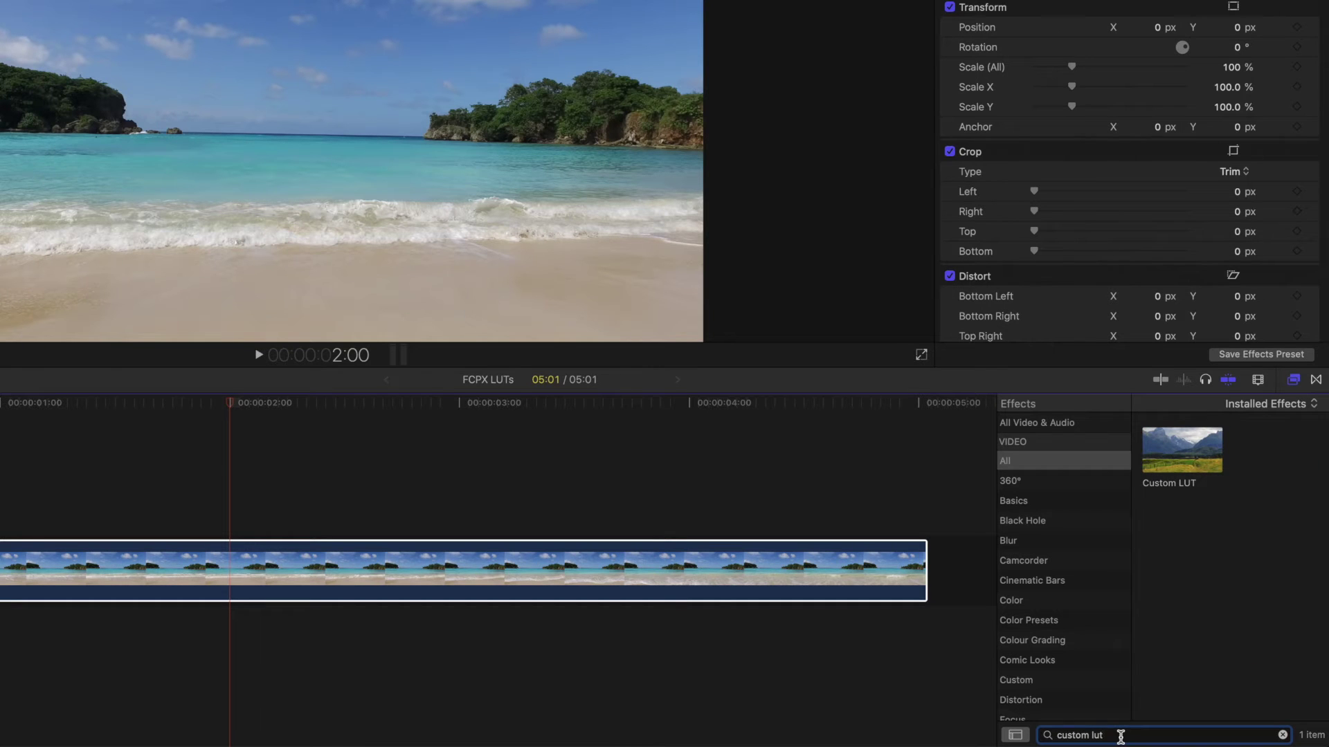
click(1063, 607)
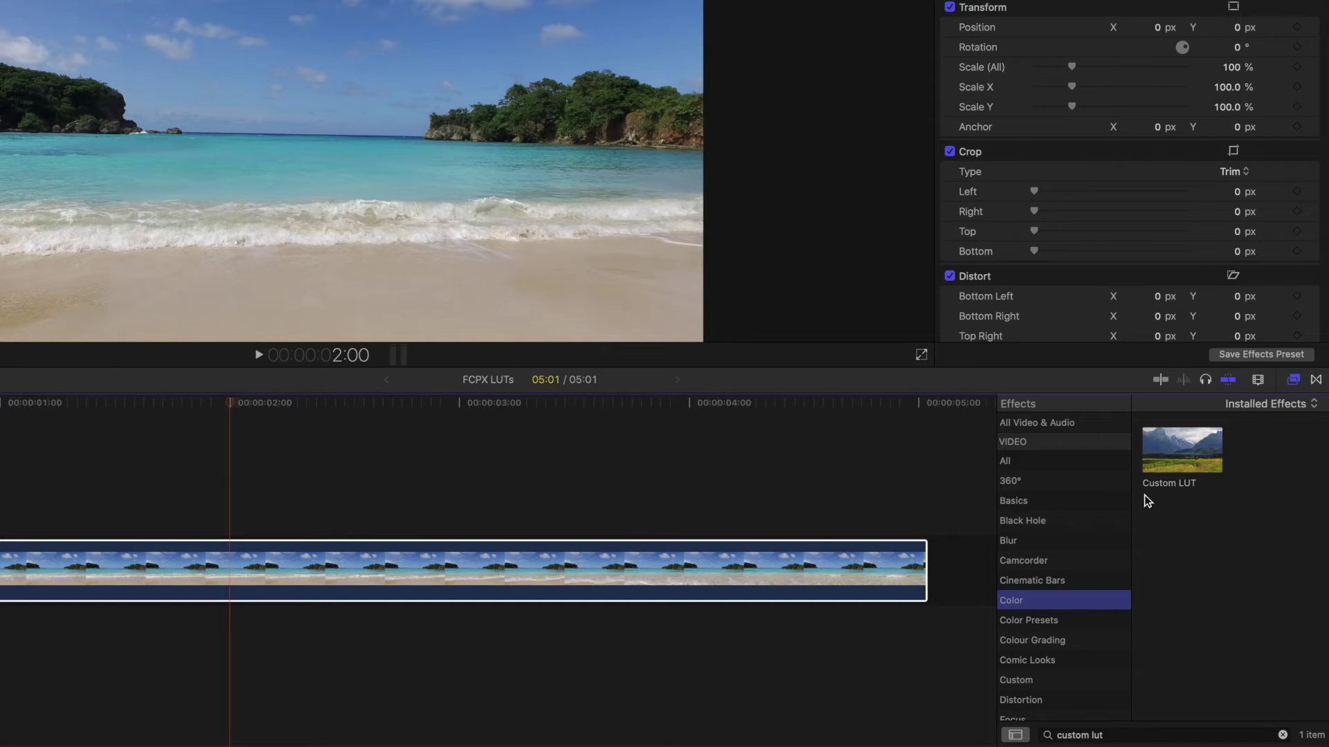
Apply the Custom LUT effect to the beach clip and bring up its LUT options in the inspector
drag(1194, 462, 513, 580)
drag(594, 711, 595, 711)
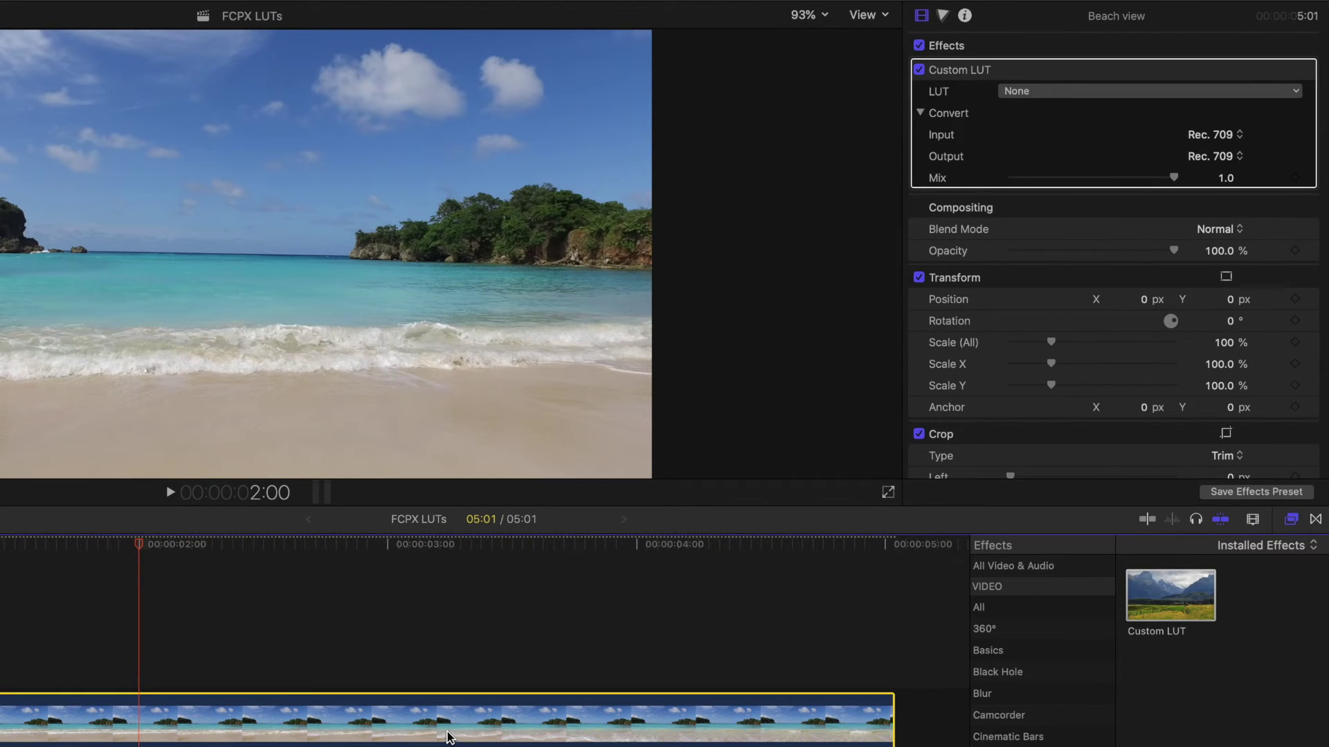
click(1026, 119)
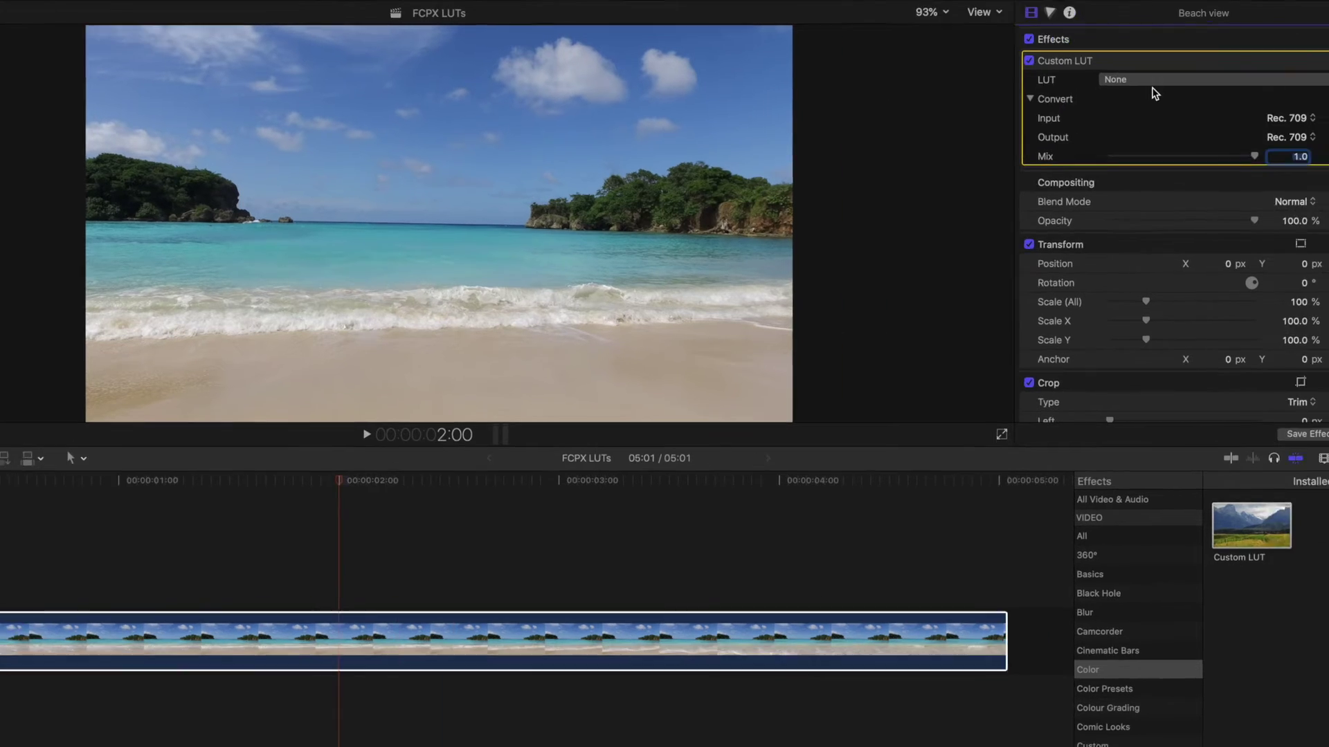
click(1227, 78)
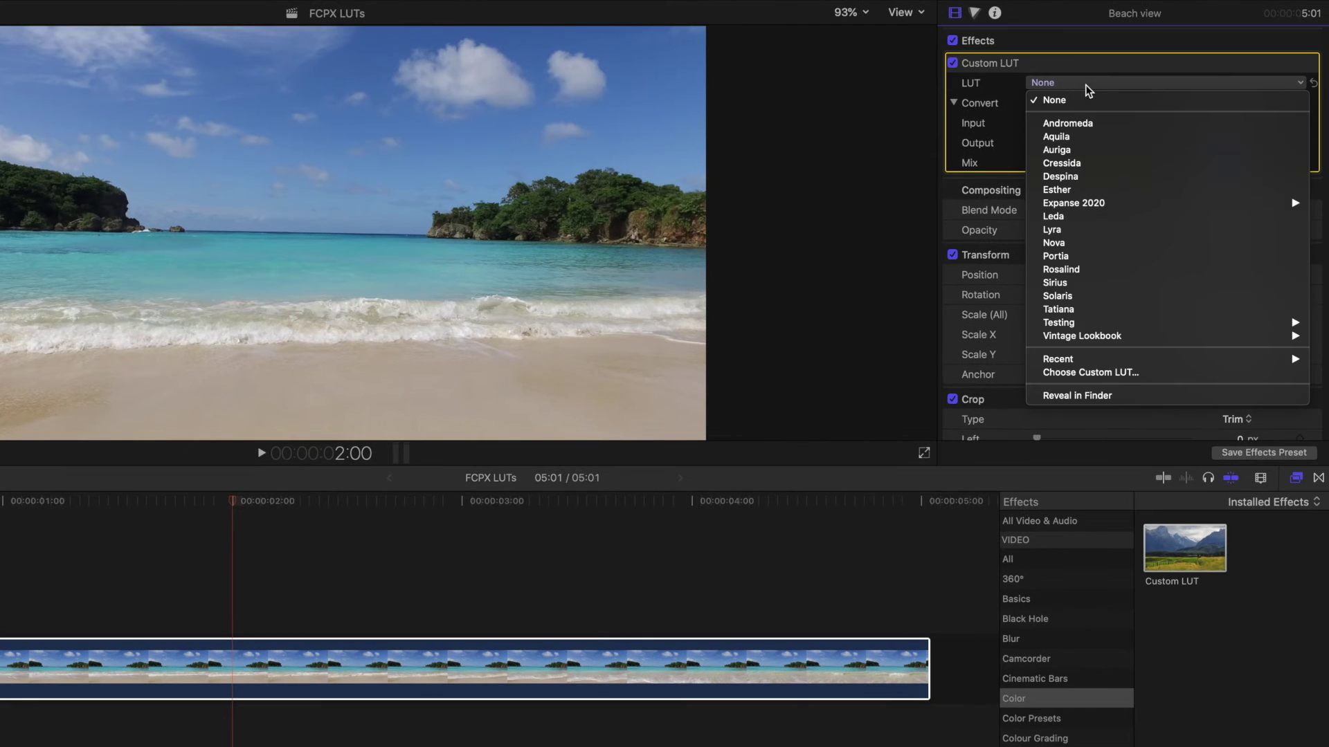
Load a custom LUT from Film-look-luts-135222, selecting LUT 08, LUT 06 and LUT 03
click(1092, 372)
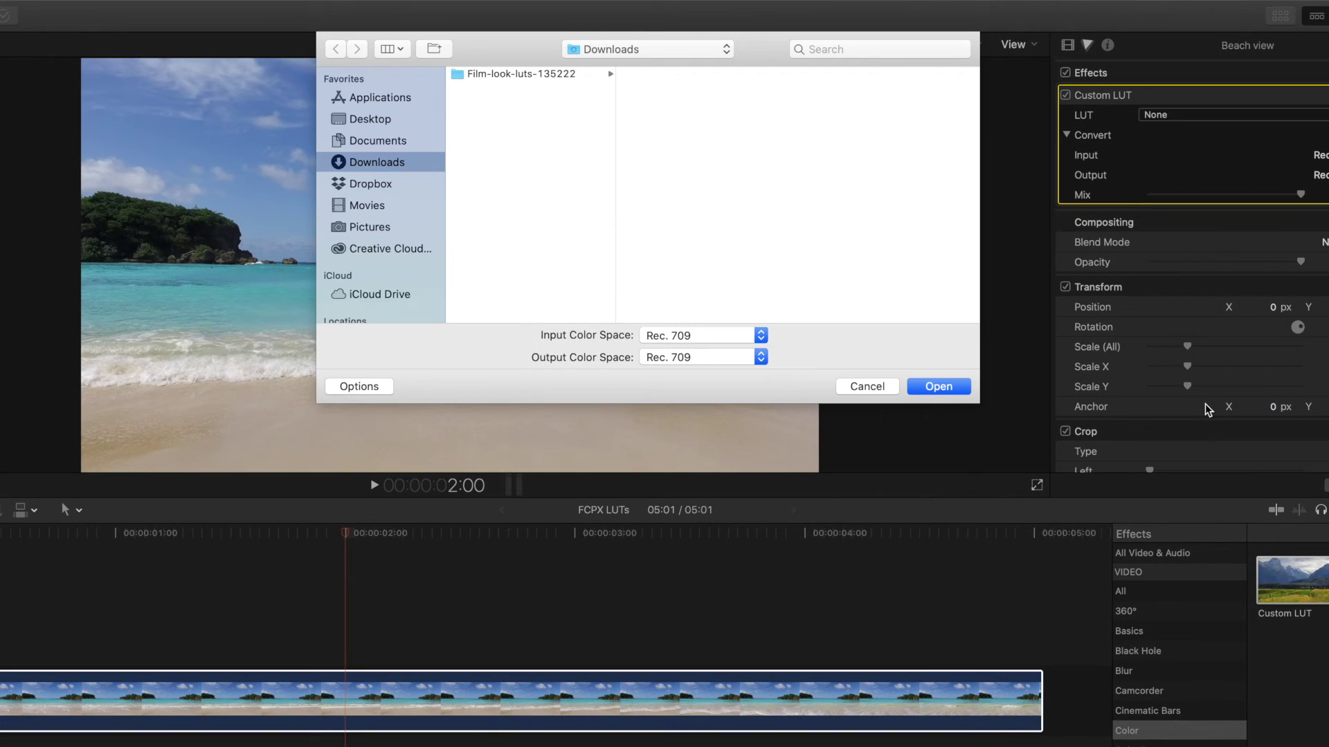
click(553, 74)
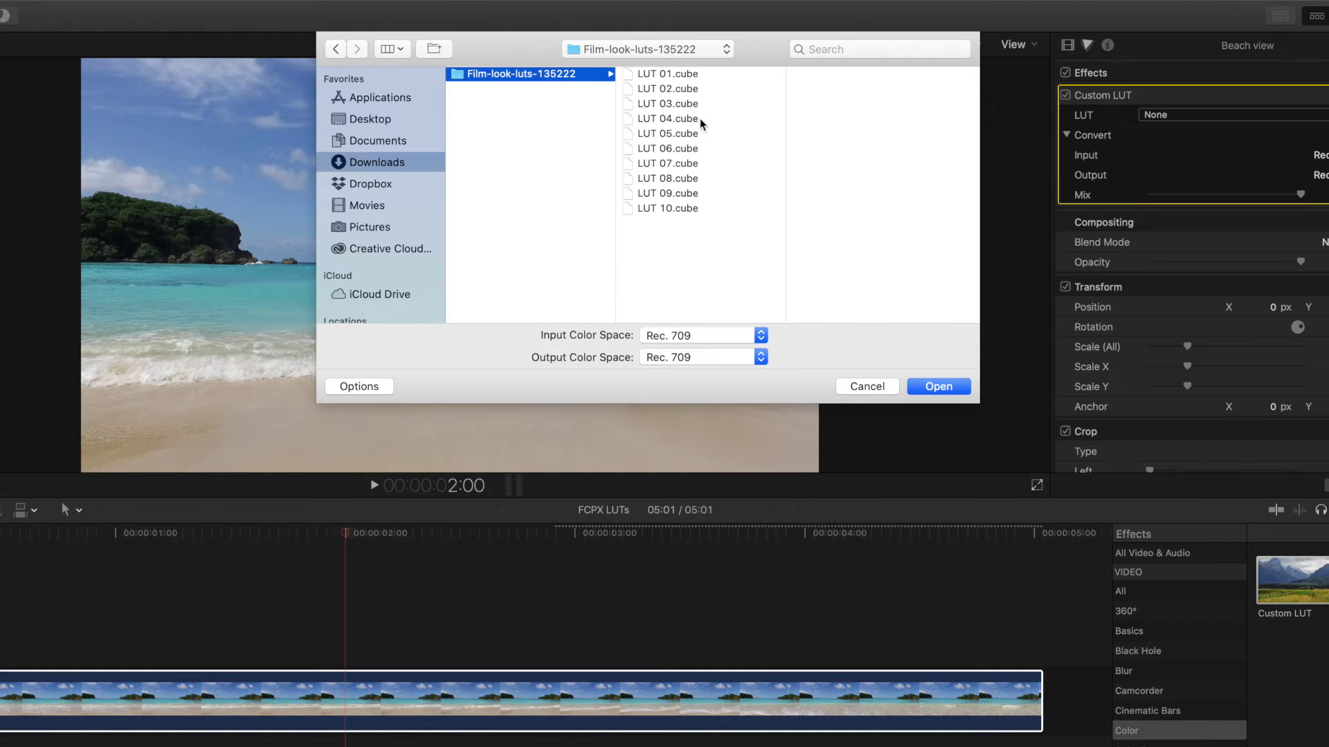
click(688, 178)
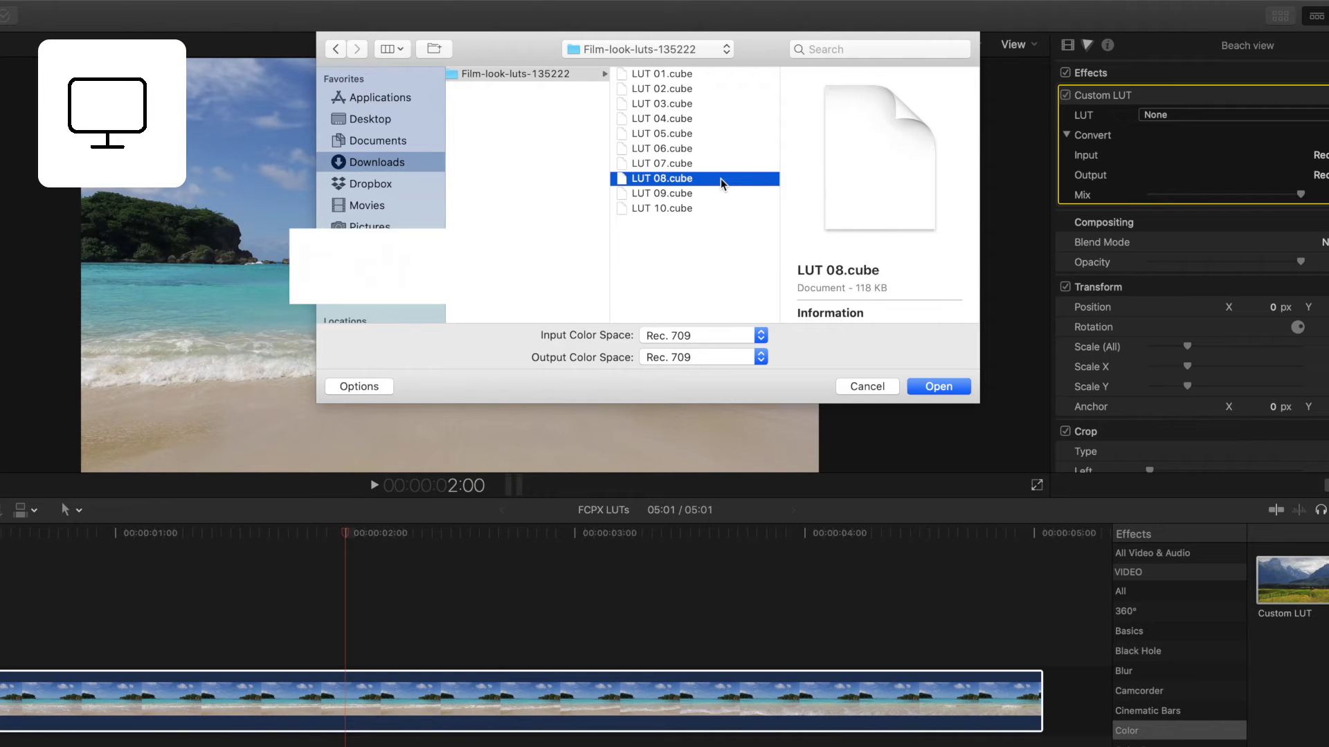
super+click(713, 147)
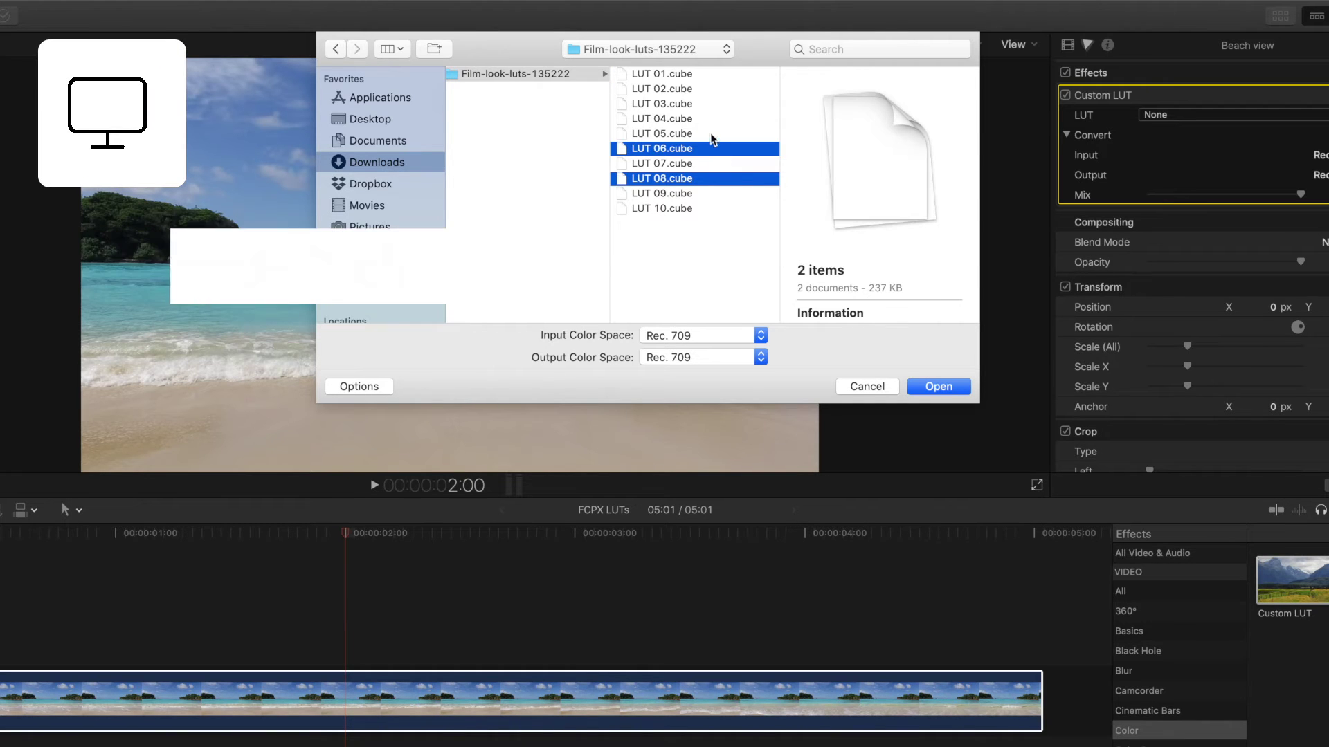
super+click(706, 104)
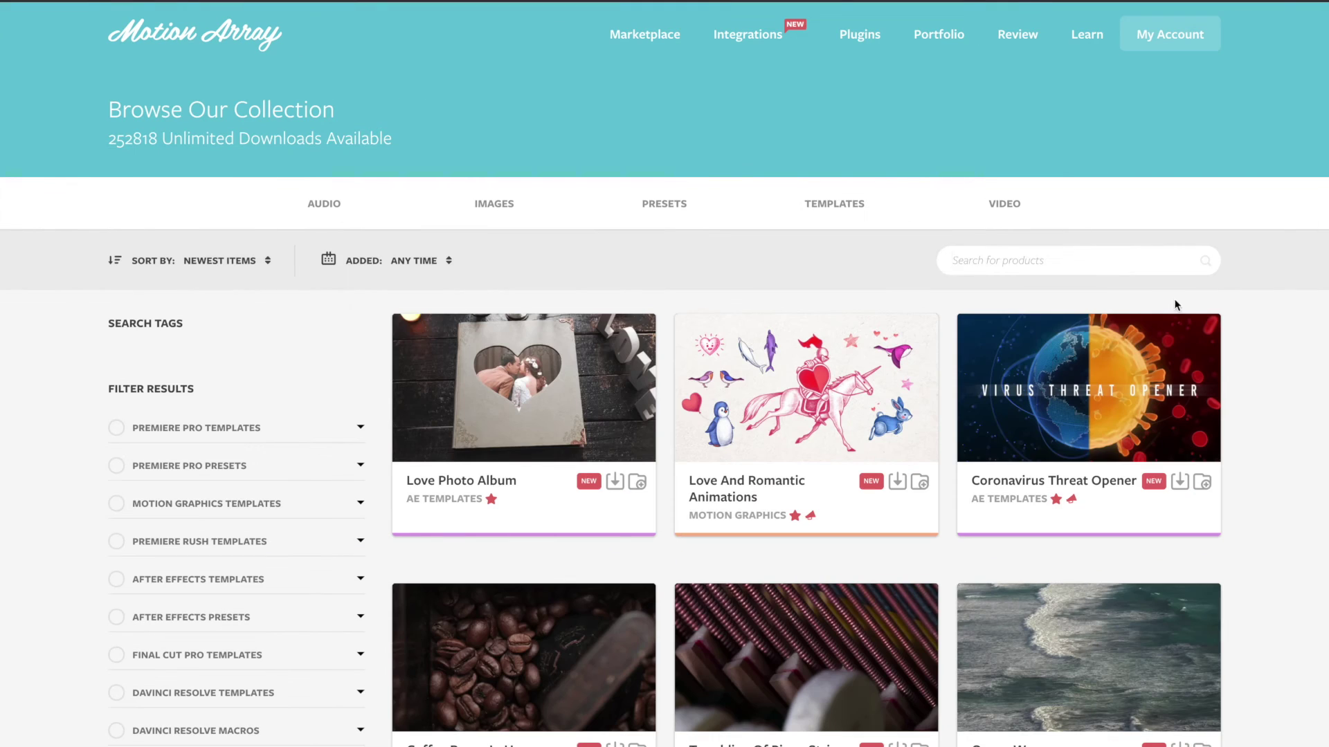
Search the Motion Array collection for 'luts' and scroll through the results
click(1109, 259)
text(luts)
key(Return)
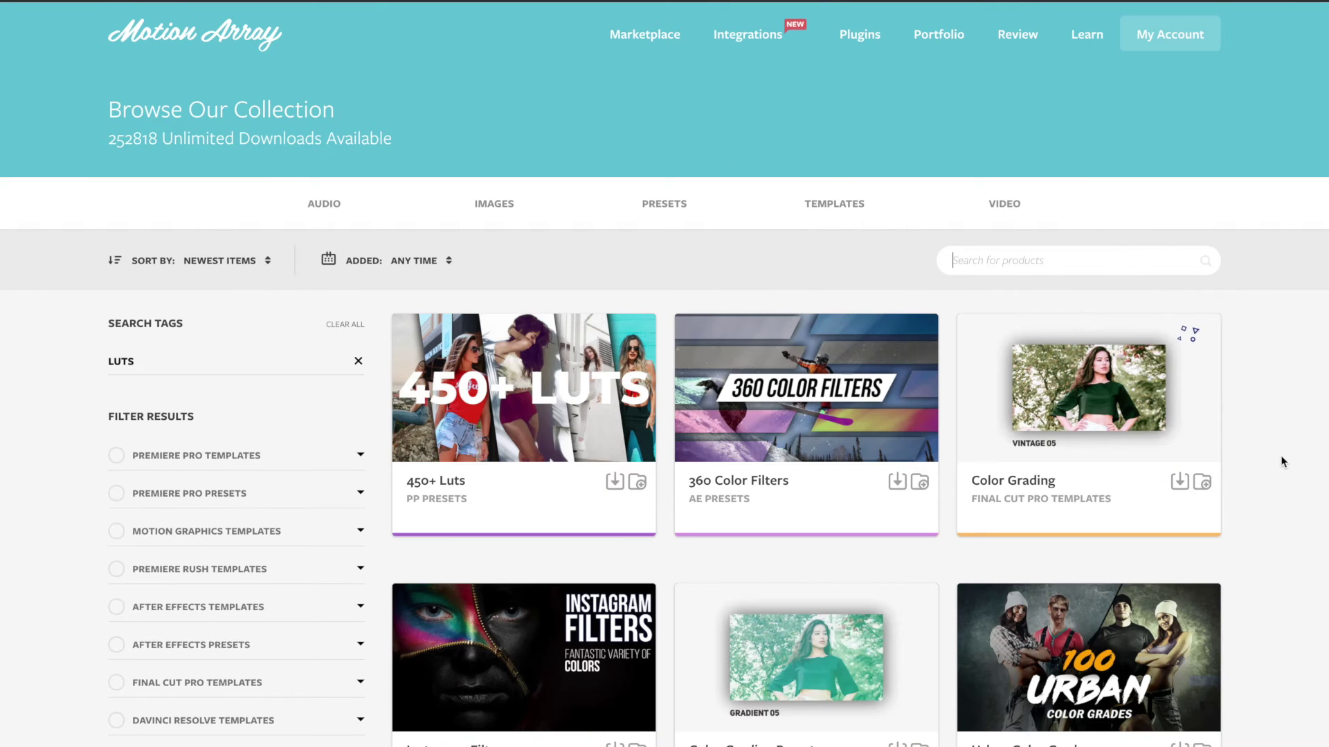
scroll(1280, 456, down, 4)
scroll(1281, 455, down, 4)
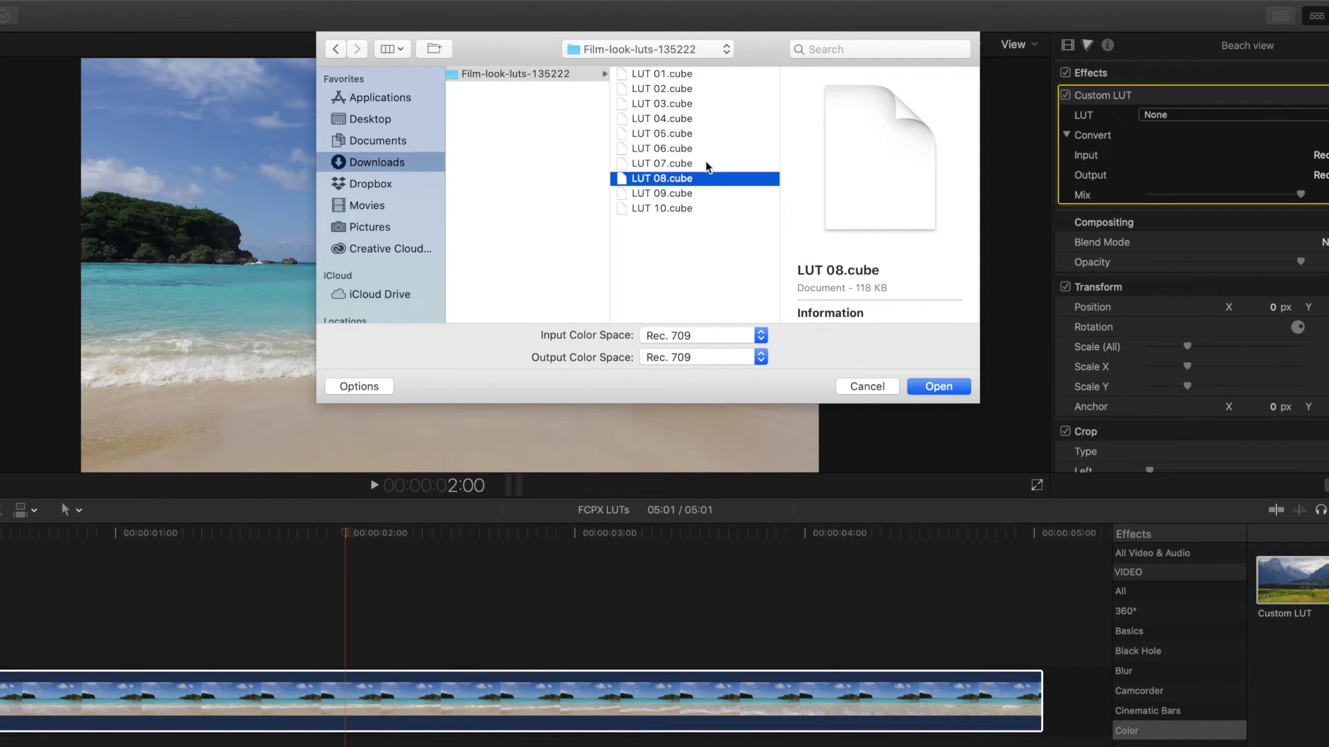
Load the Film-look-luts-135222 folder, grade the clip with LUT 08, then toggle it off to compare
click(574, 75)
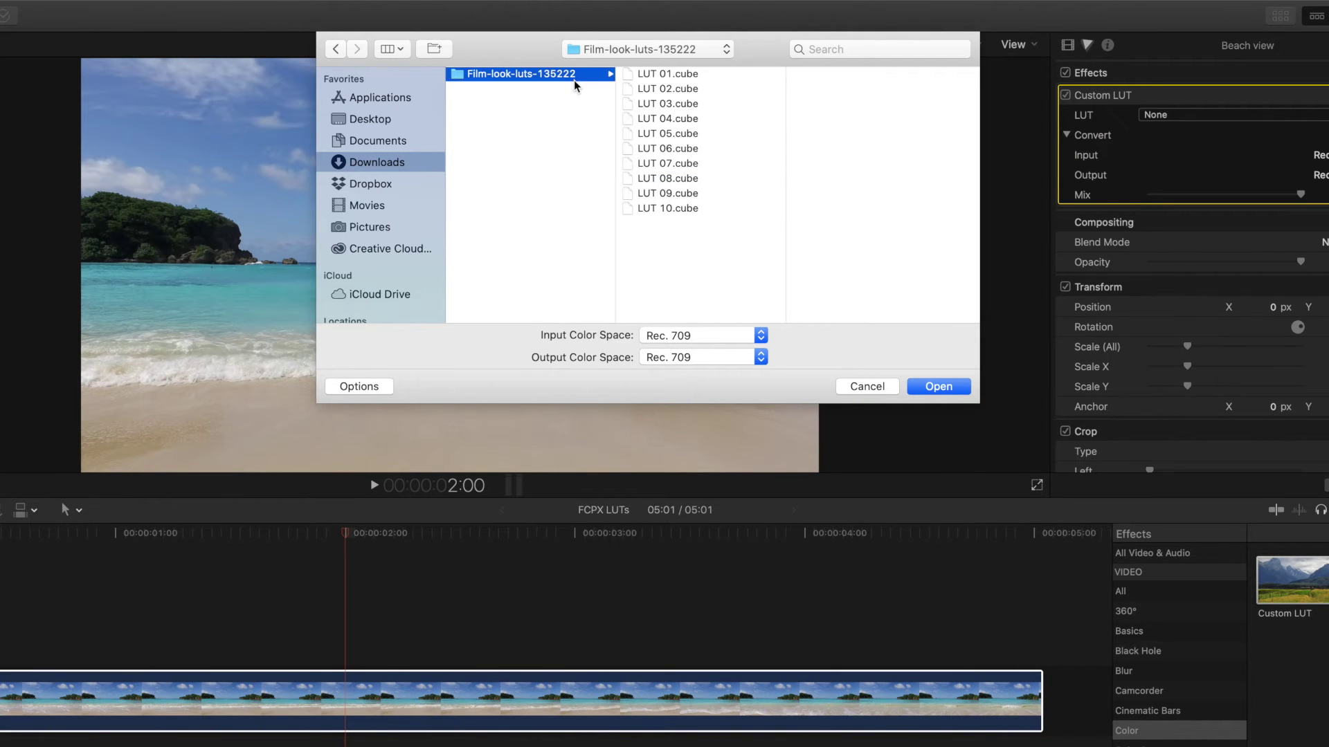
click(940, 389)
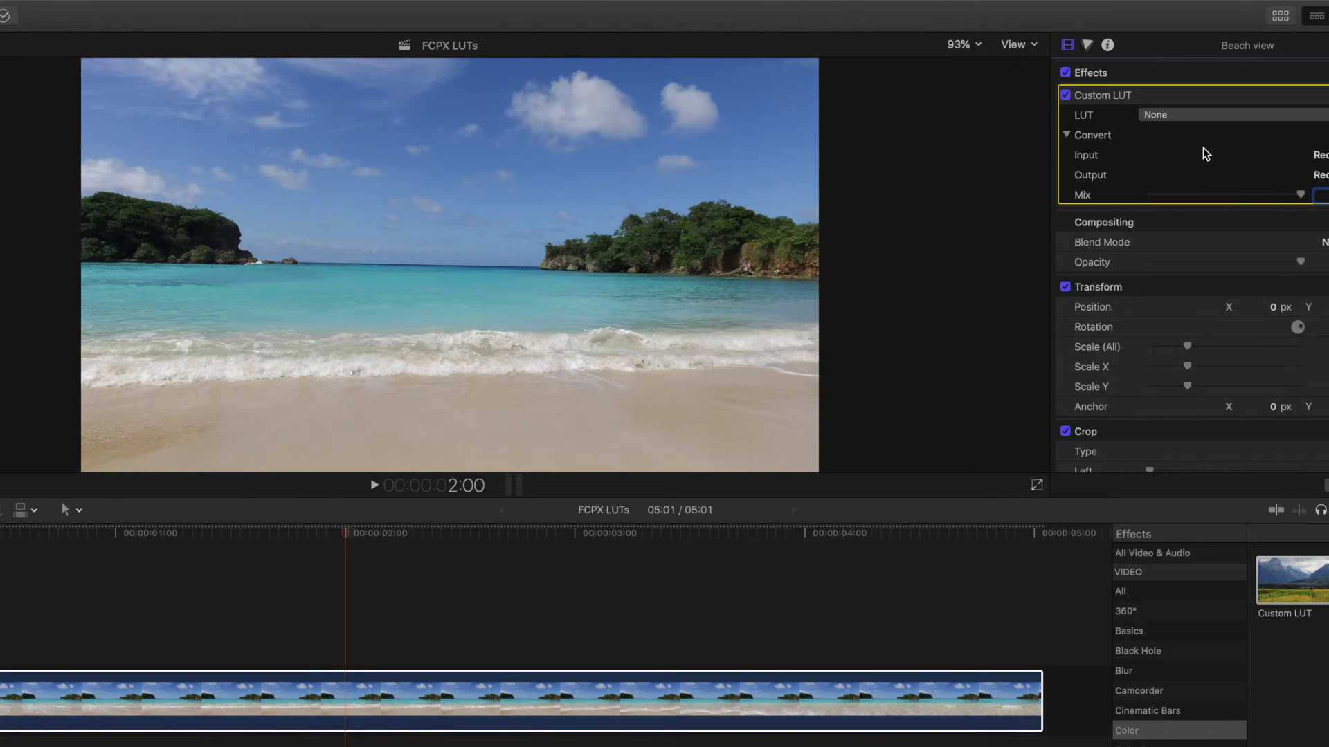
click(1208, 117)
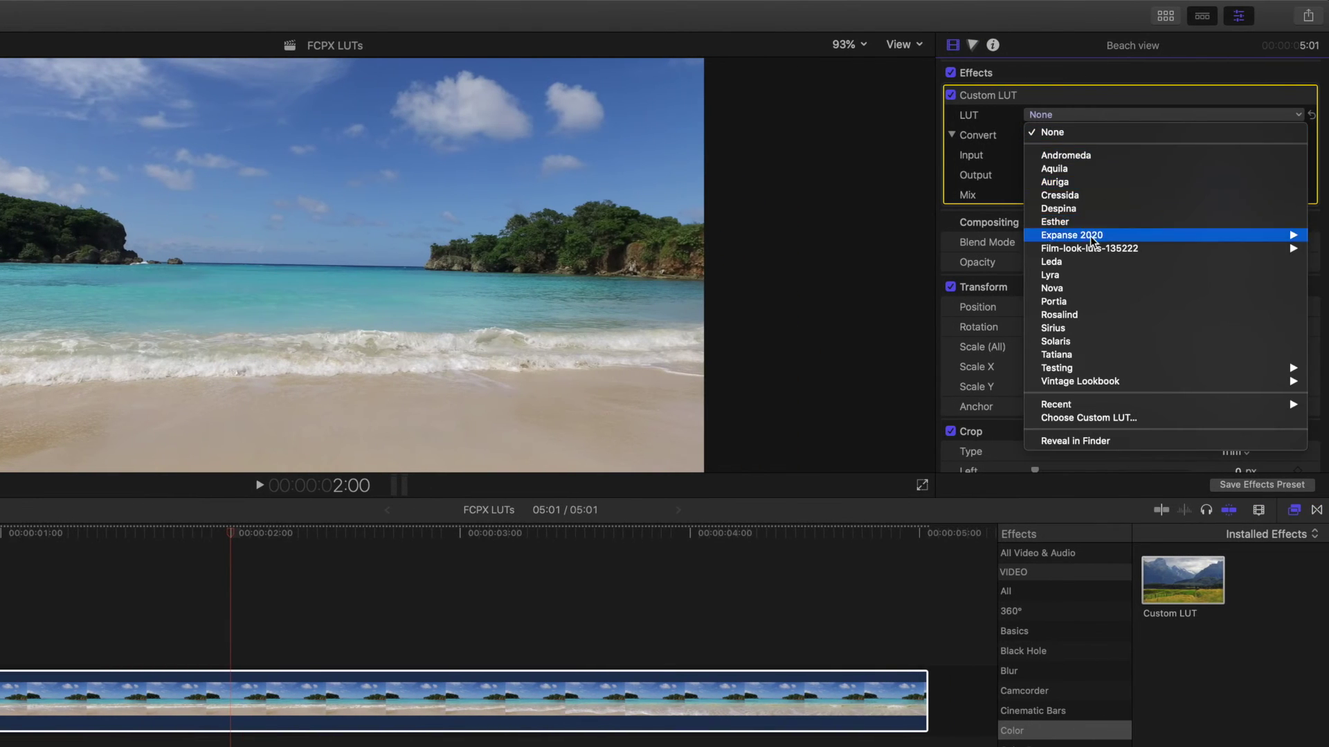
mouse_move(1093, 251)
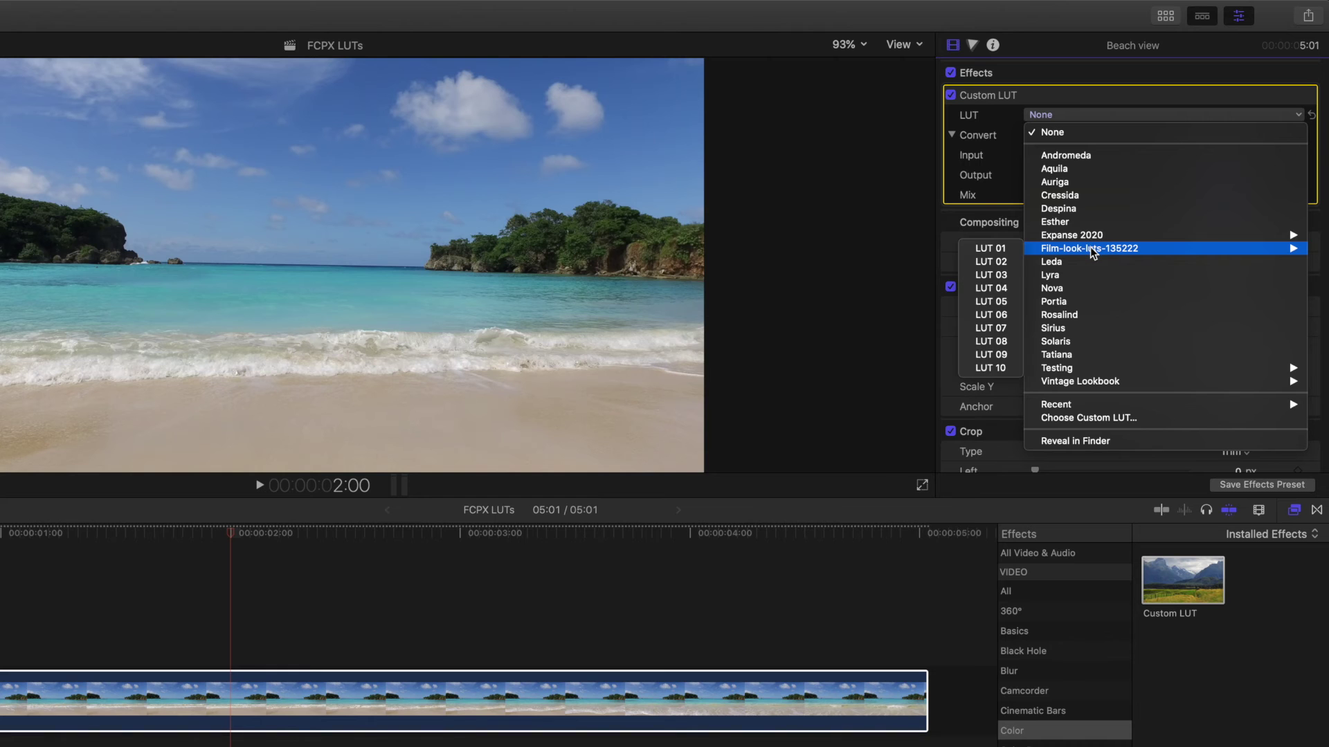
click(1011, 341)
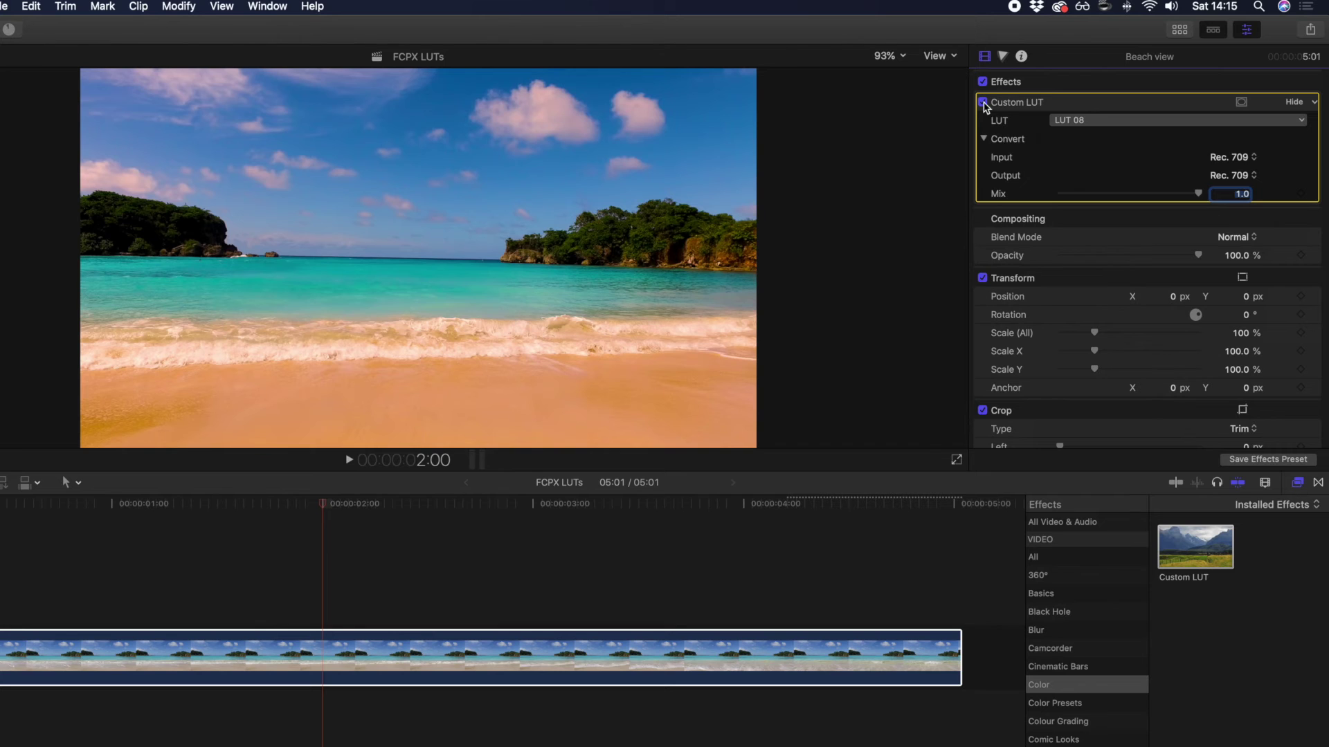
click(982, 102)
click(983, 103)
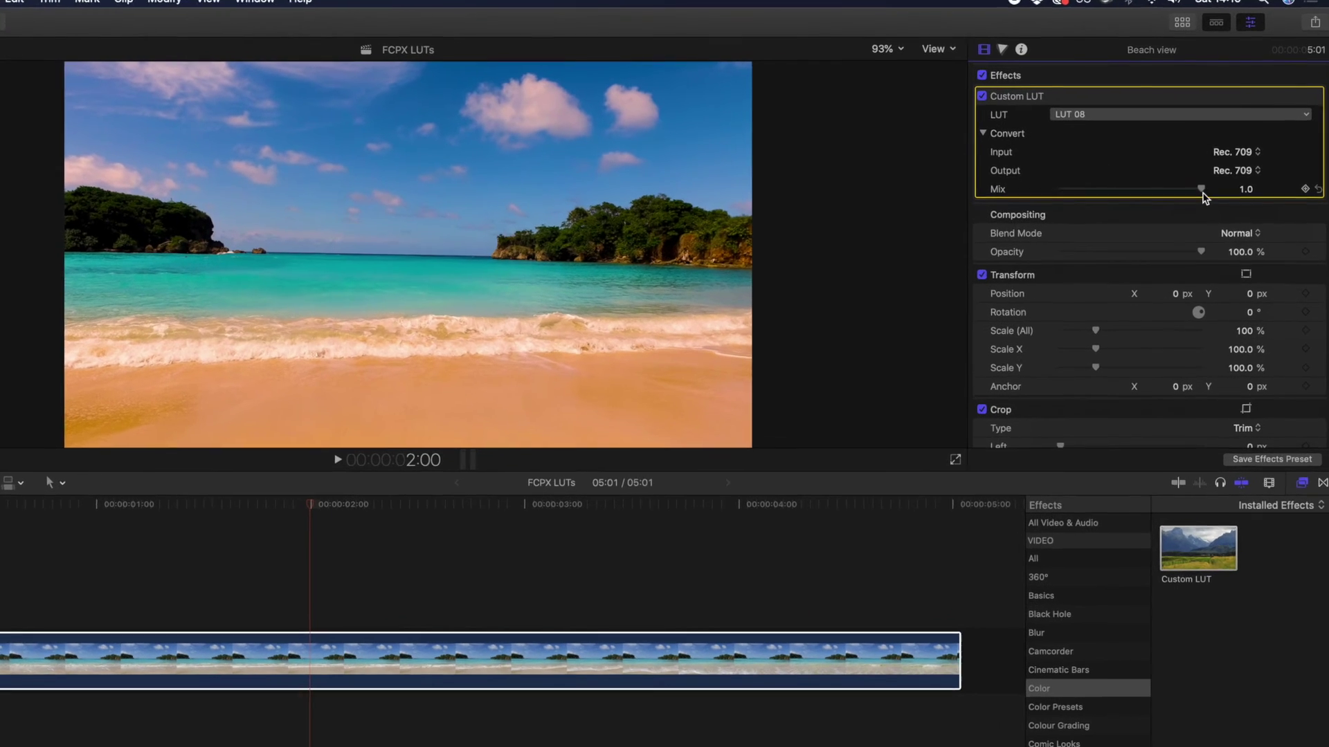
drag(1209, 178, 1161, 200)
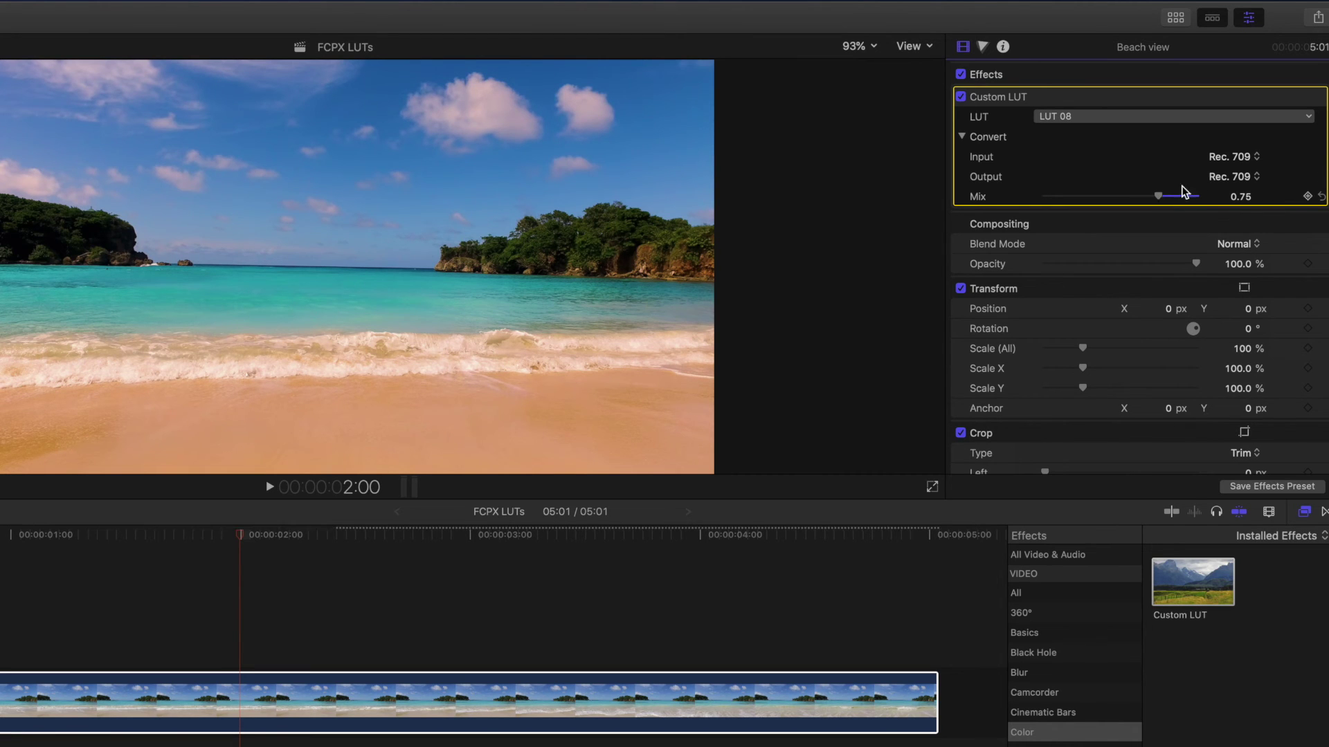
Keep Rec. 709 as both the input and output colour space of the Custom LUT
click(1243, 156)
click(1243, 155)
click(1246, 170)
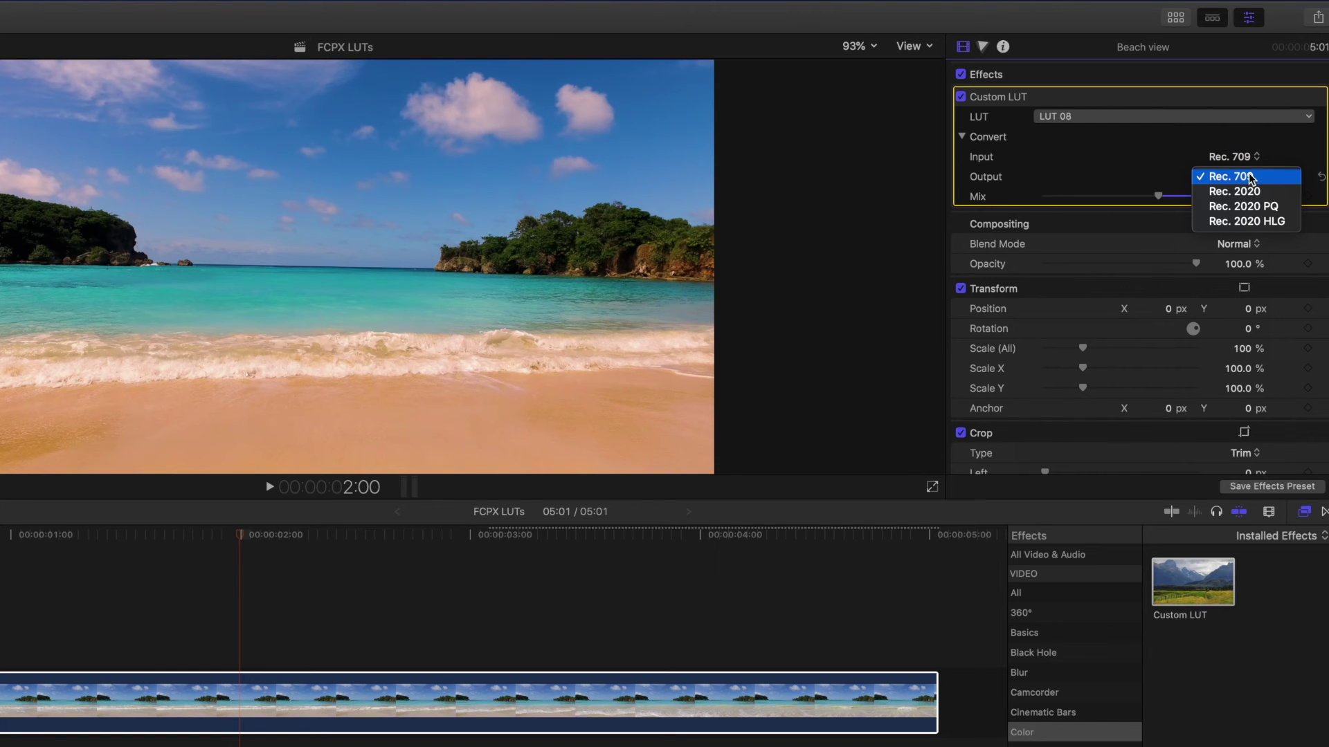
click(1261, 175)
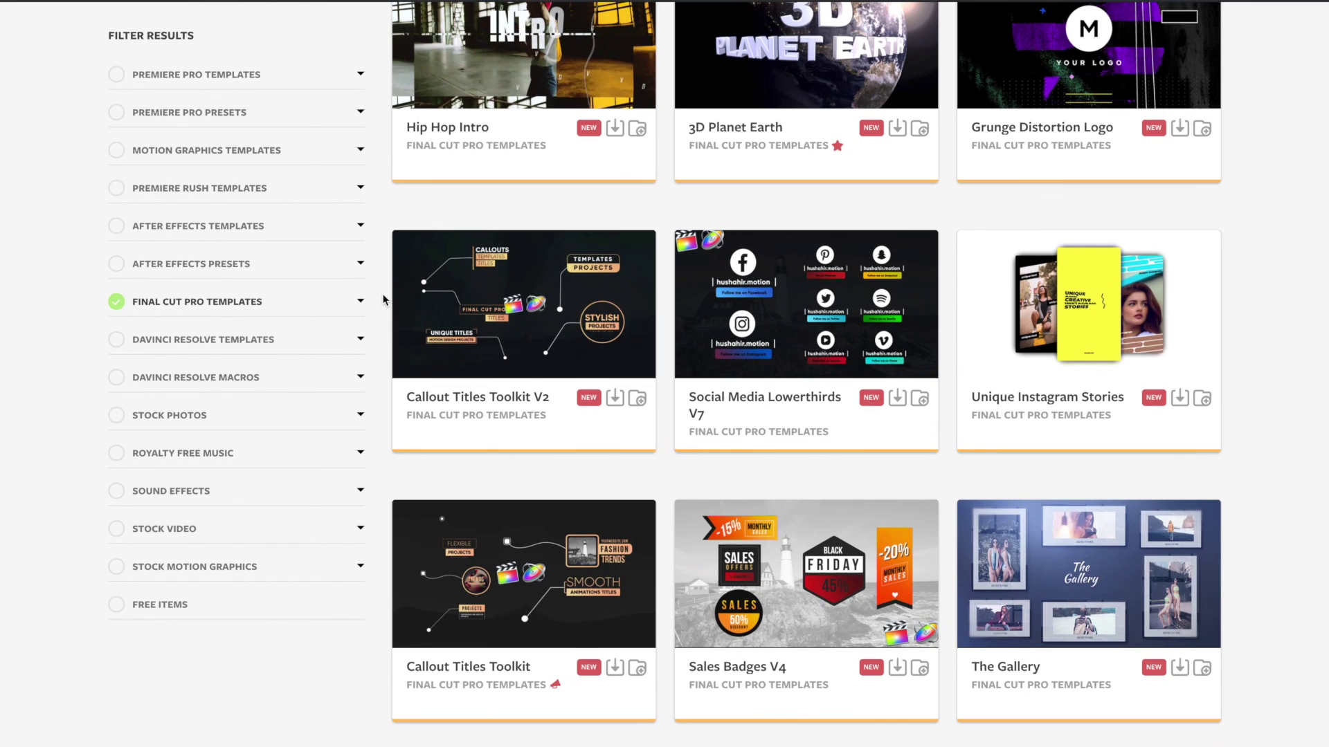
Expand the Final Cut Pro Templates filter in the Filter Results sidebar to list its subcategories
click(361, 303)
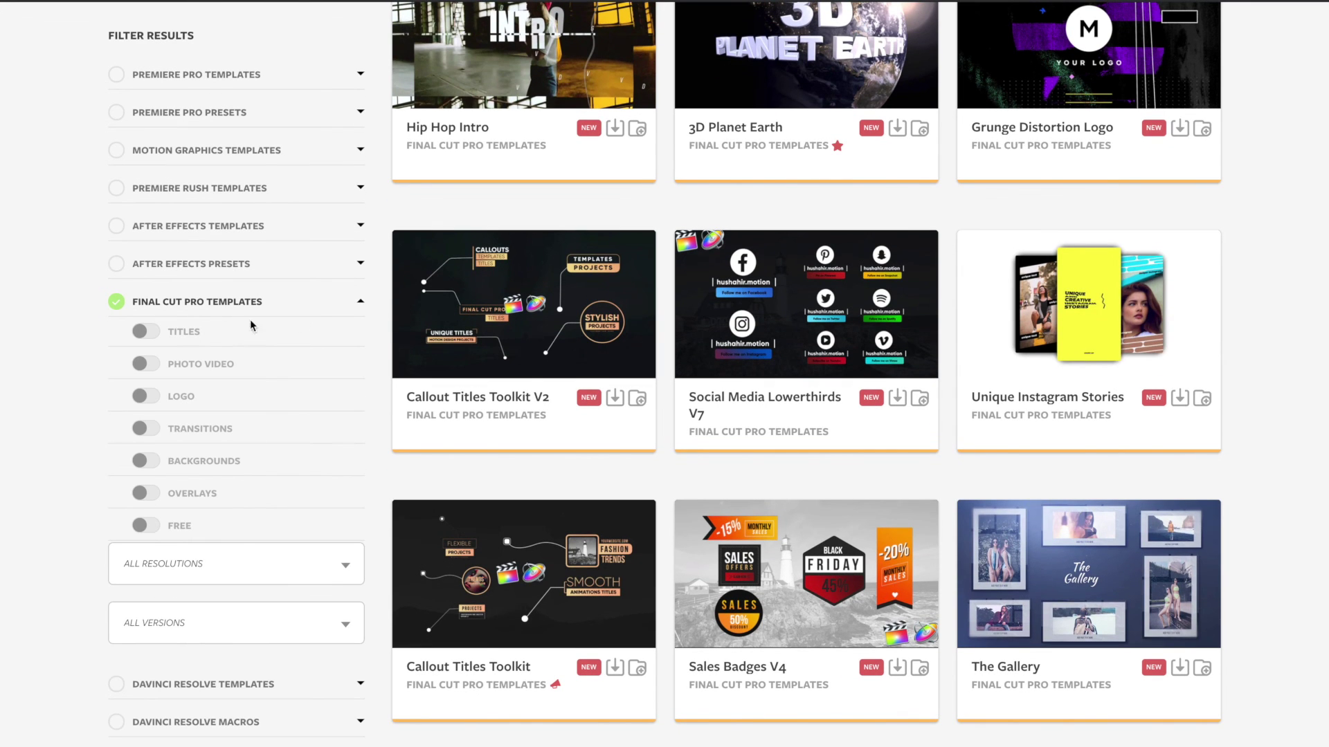